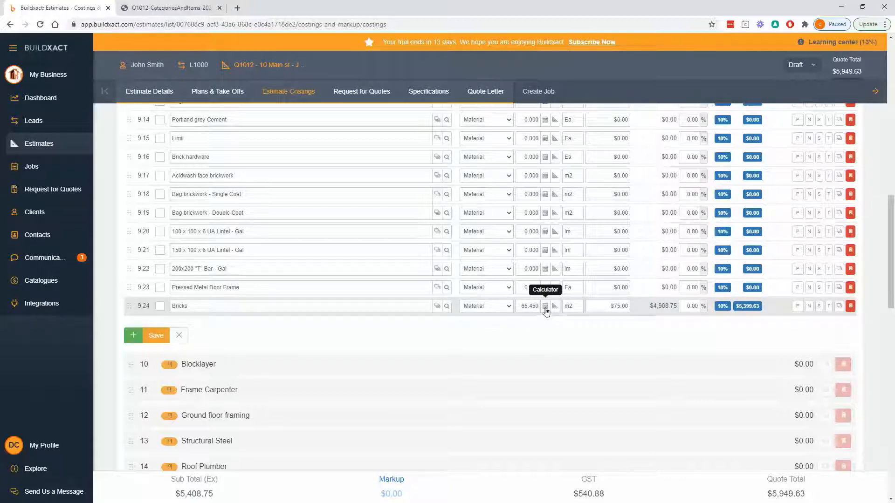
Open the quantity calculator for the Bricks item and examine its formula and the available take-off measurements
click(545, 306)
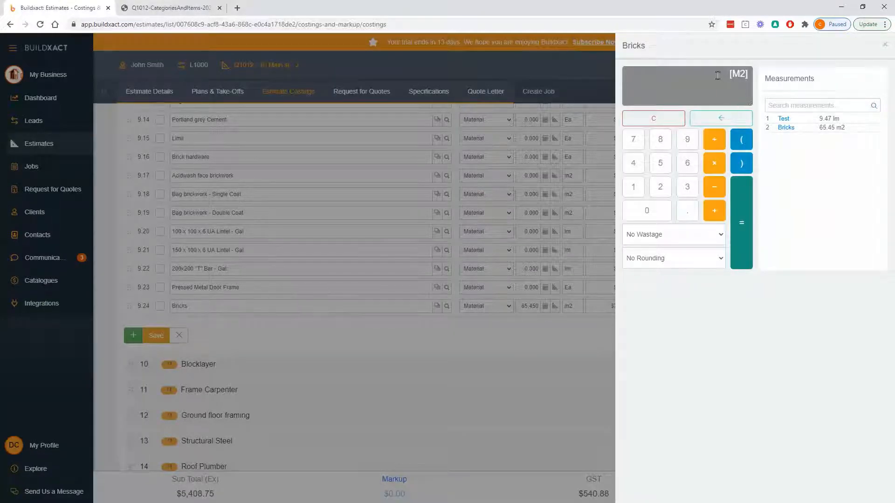
drag(698, 79, 751, 85)
click(704, 89)
drag(744, 76, 720, 83)
click(717, 77)
drag(766, 127, 856, 132)
click(815, 178)
drag(775, 130, 799, 133)
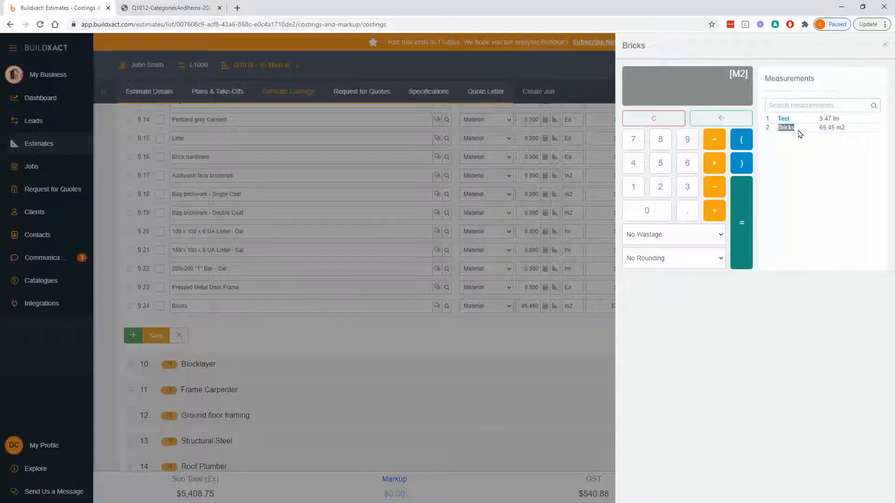
click(801, 158)
click(714, 163)
click(659, 186)
click(716, 120)
click(716, 120)
Apply 5% wastage and Round Up to the Bricks quantity calculation
click(688, 239)
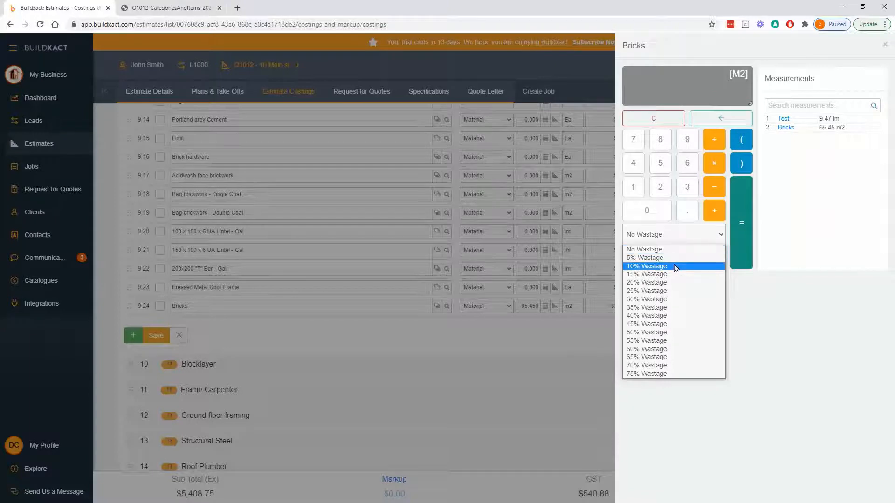
click(672, 262)
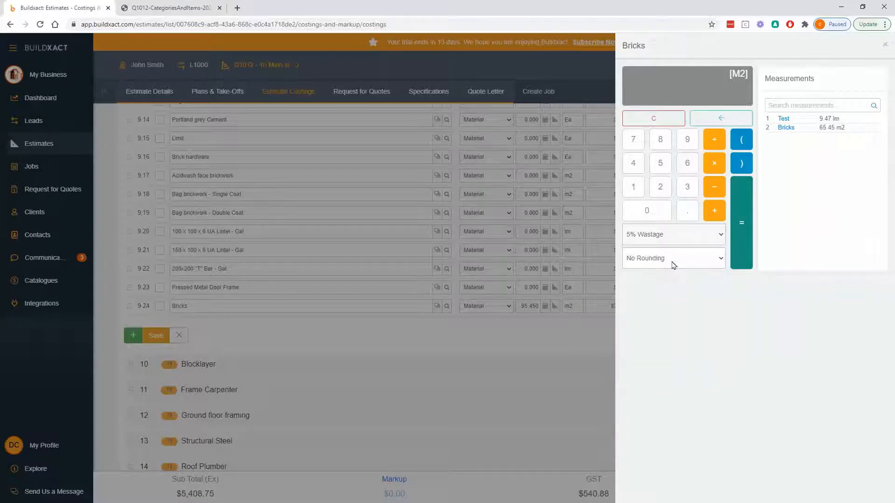
click(672, 263)
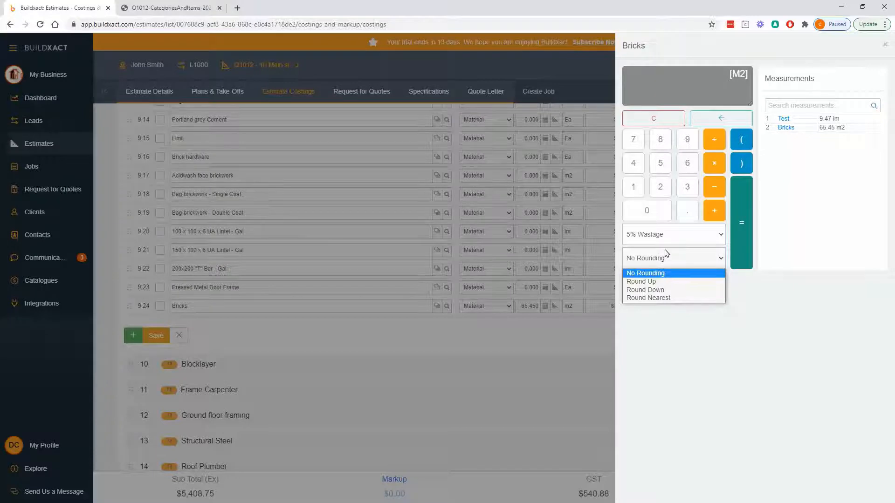
click(659, 282)
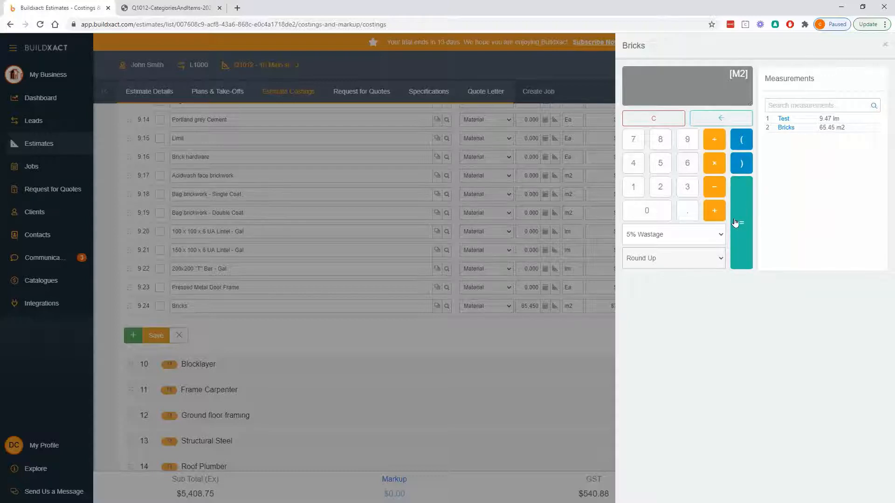
click(747, 209)
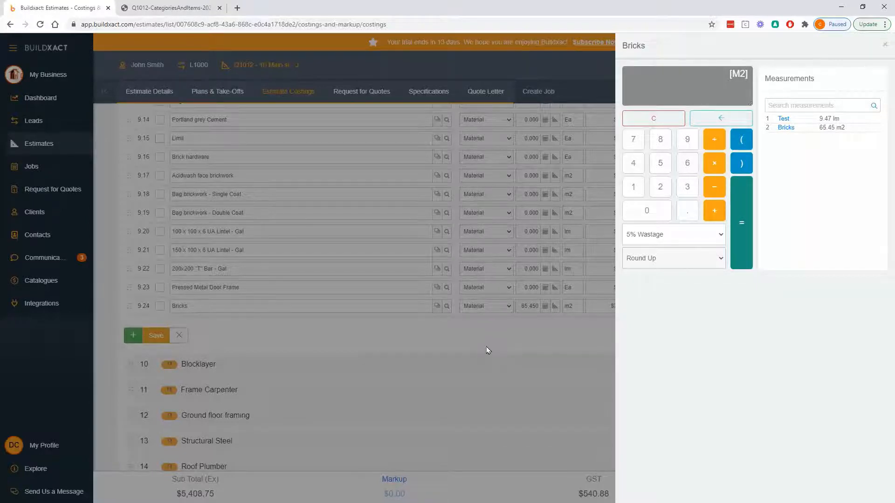
click(744, 235)
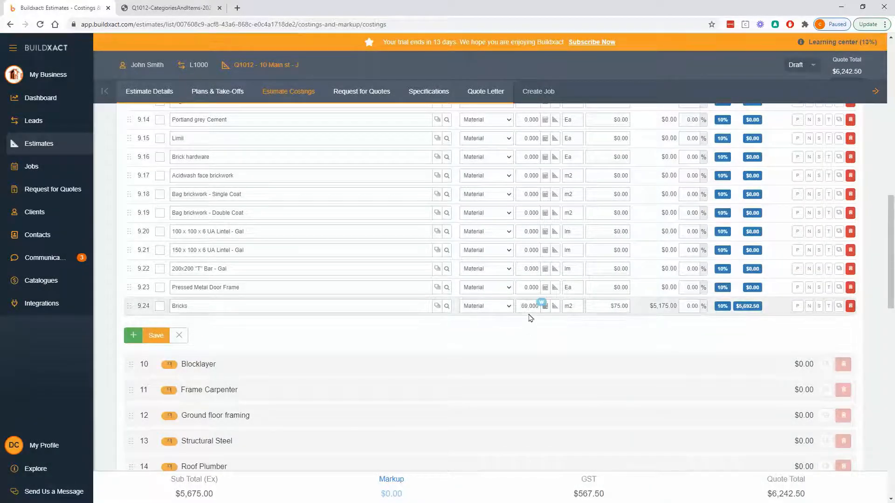
Try adding the Test measurement to the Bricks quantity formula, and restore the formula to the Bricks measurement alone
mouse_move(541, 304)
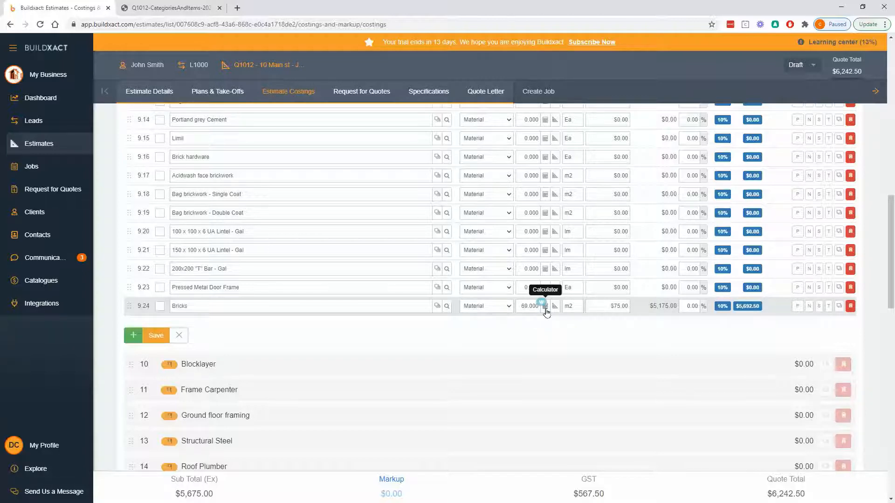
click(546, 310)
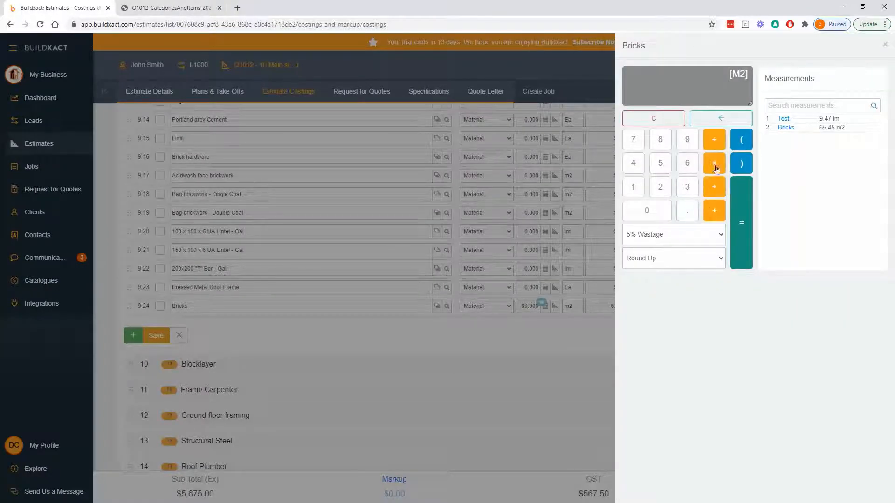
click(714, 214)
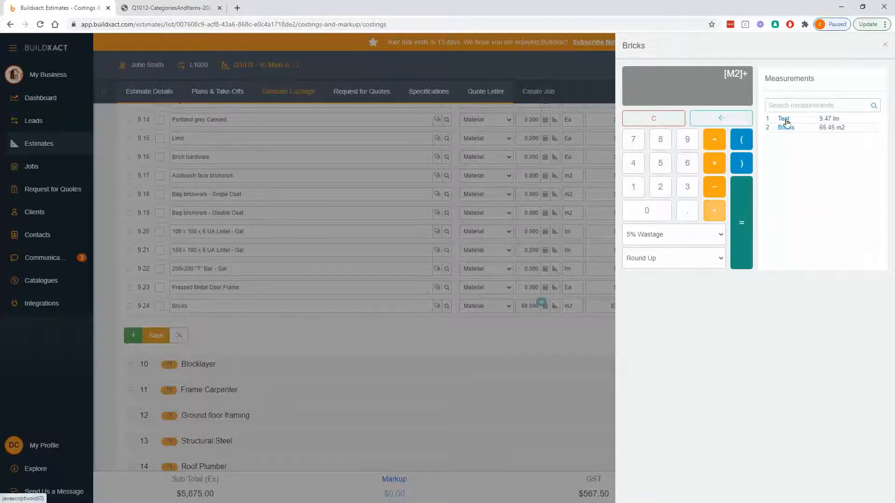
click(784, 120)
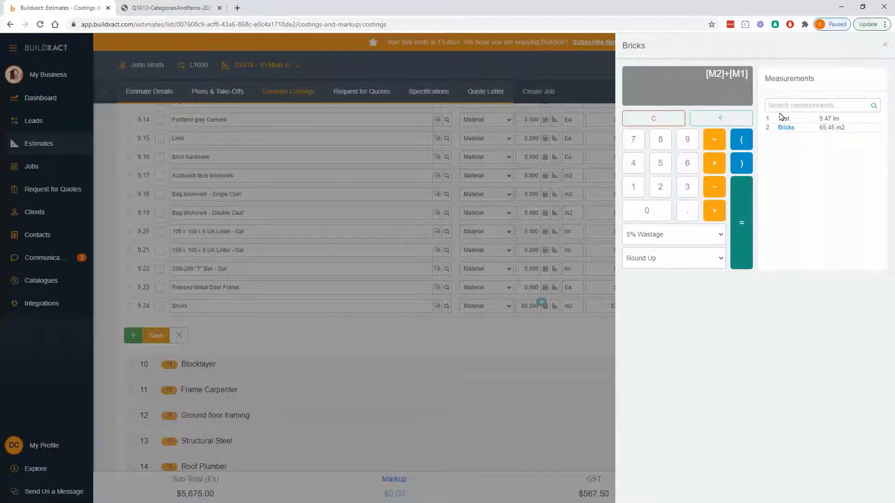
click(718, 120)
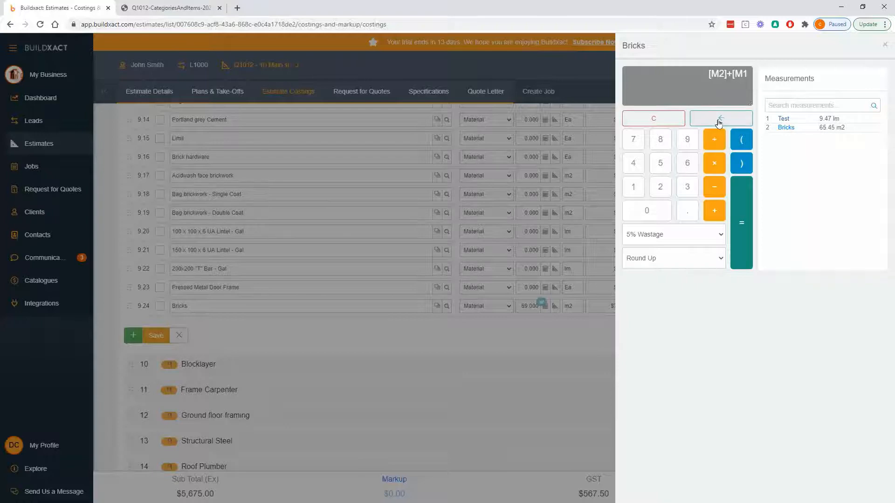
click(718, 120)
click(718, 120)
click(718, 121)
click(718, 121)
click(737, 211)
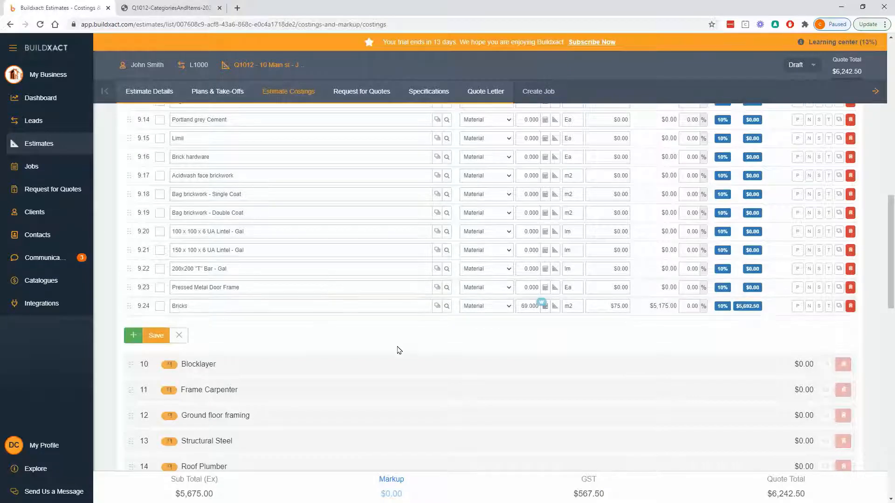
Add a new estimate item named "Bricks labour" below Bricks in the Bricklayer category
click(133, 335)
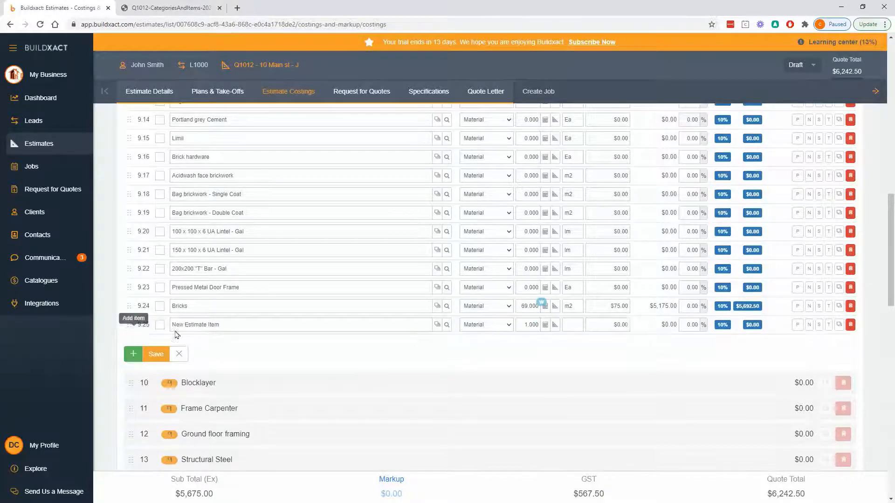
click(243, 325)
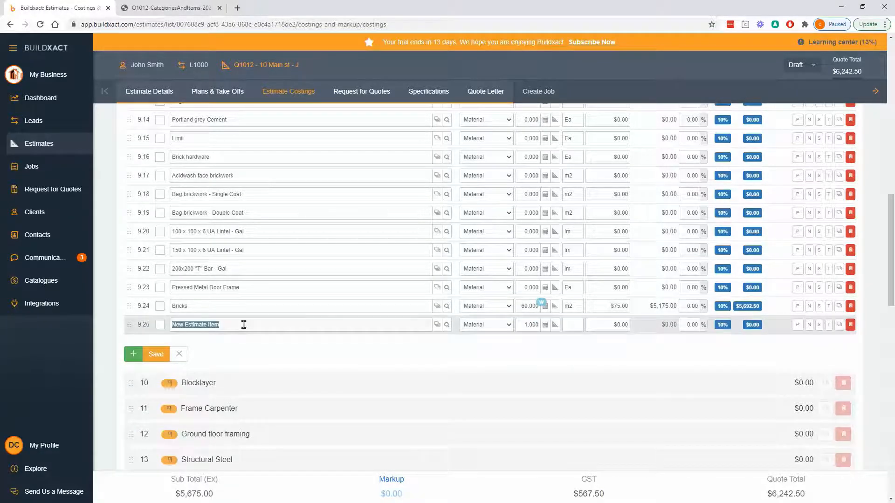
text(Bricks labo)
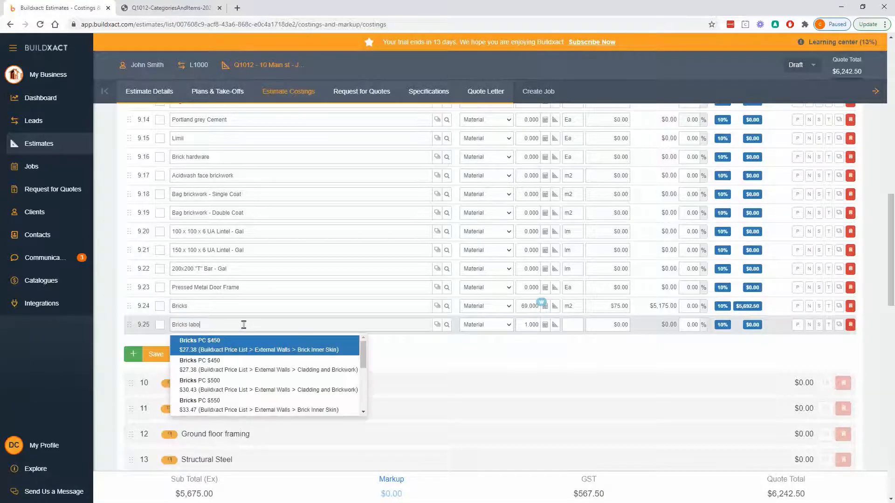
text(ur)
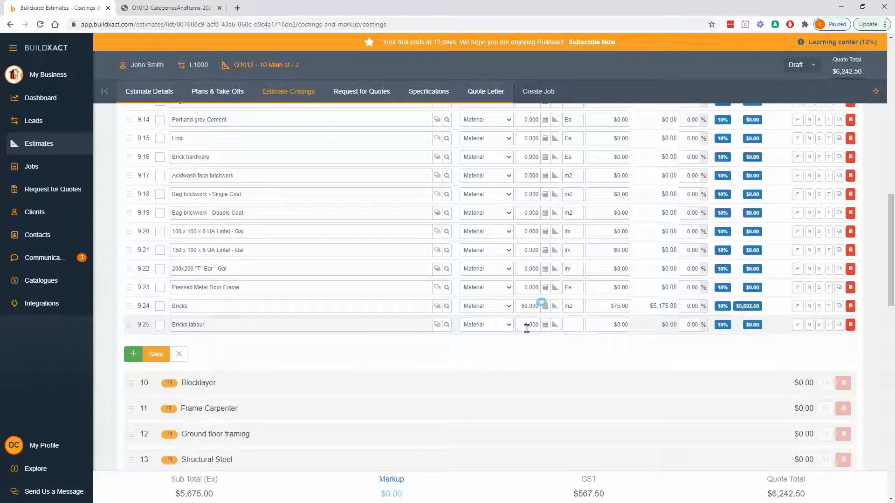
Set the Bricks labour item's unit of measure to m2 and its unit cost to $52
click(569, 326)
text(m2)
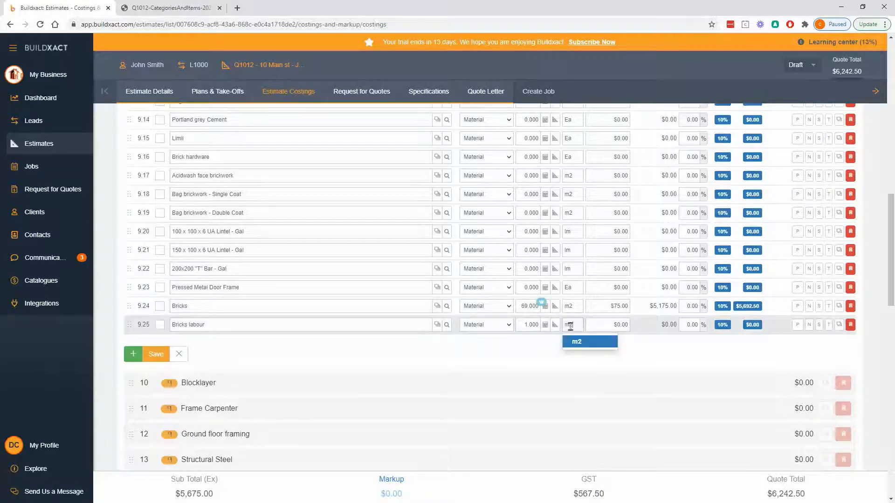
click(609, 321)
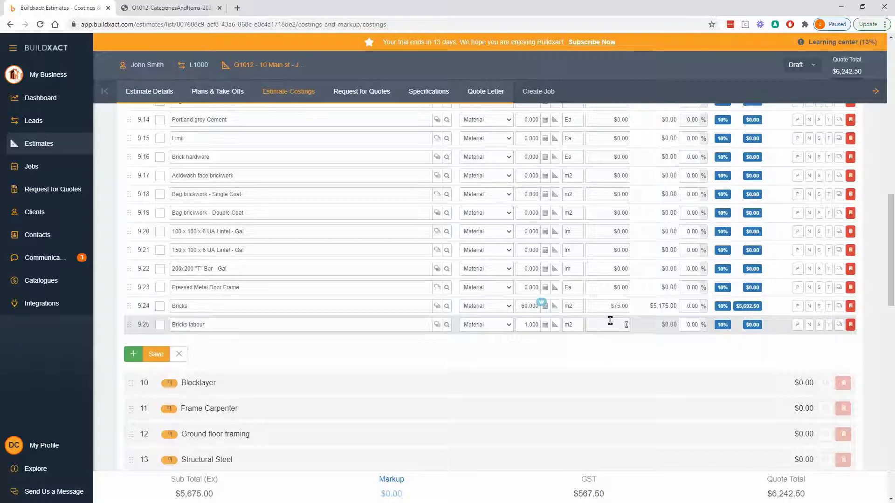
text(52)
click(621, 350)
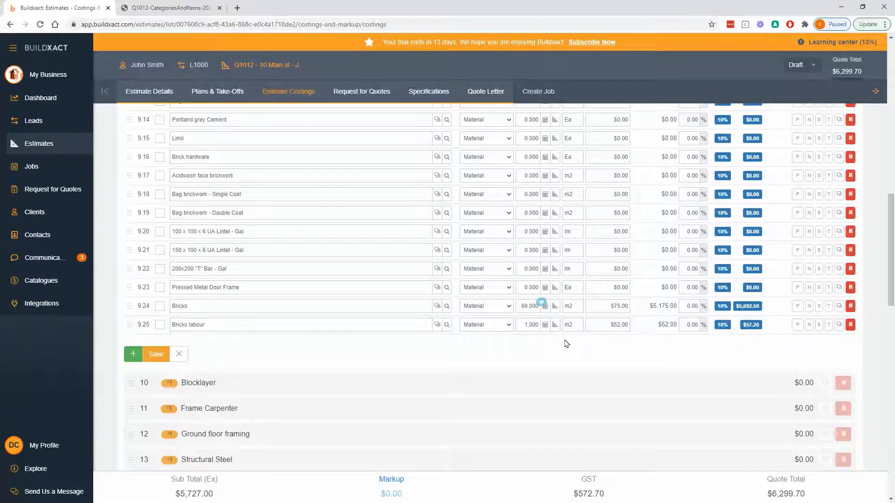
Calculate the Bricks labour quantity from the Bricks take-off measurement with no wastage or rounding, and save the estimate items
click(545, 325)
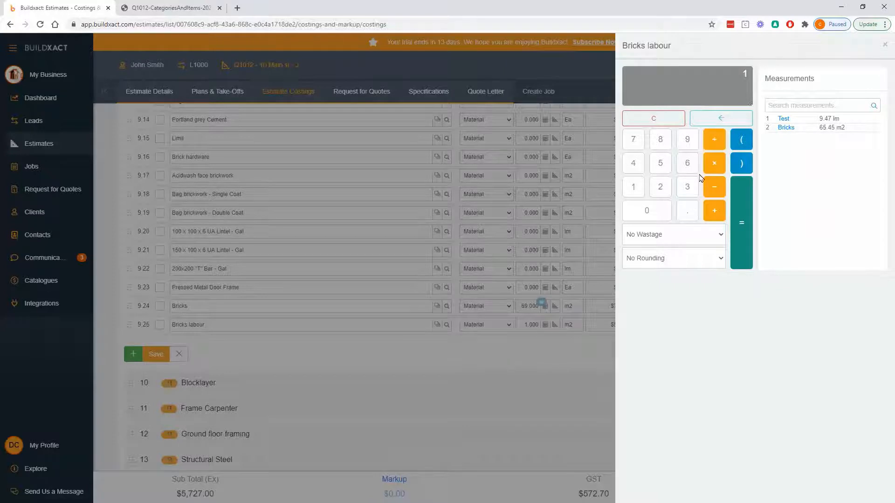
click(685, 166)
click(634, 168)
click(655, 170)
click(631, 191)
click(666, 122)
click(786, 129)
click(740, 236)
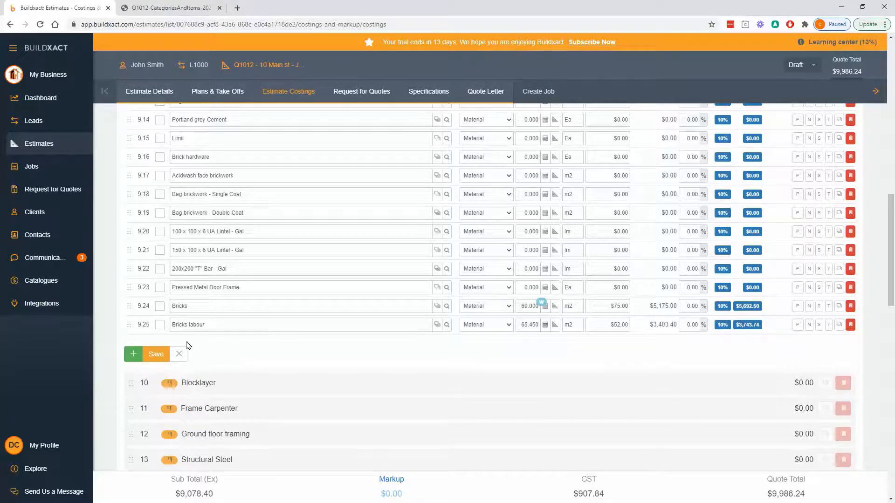
click(161, 357)
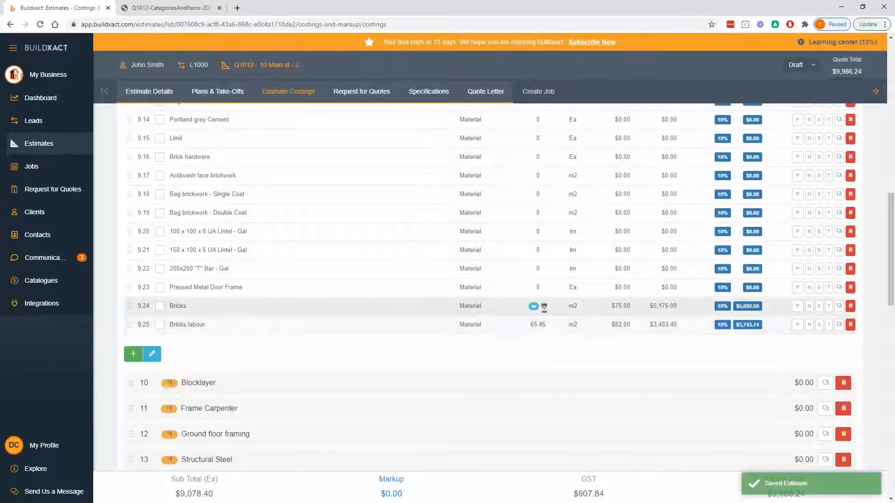
Examine the Bricks take-off on the elevation plan in Plans & Take-Offs, and return to Estimate Costings
click(221, 95)
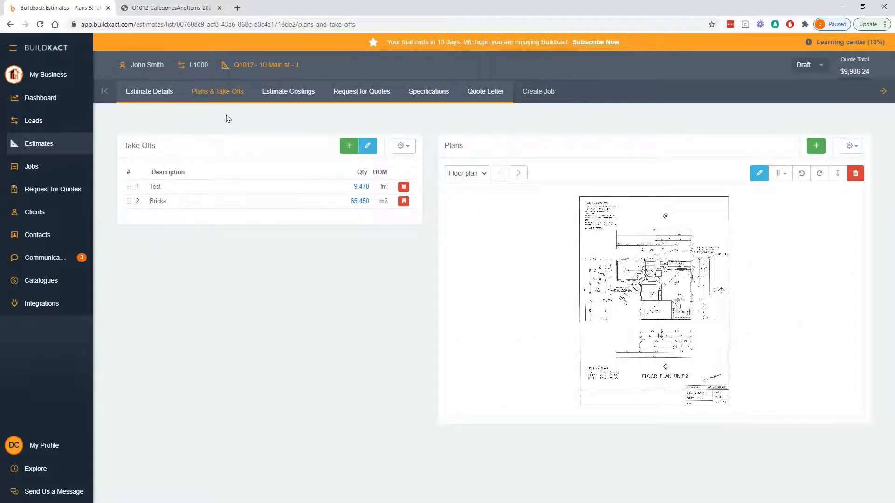
click(357, 200)
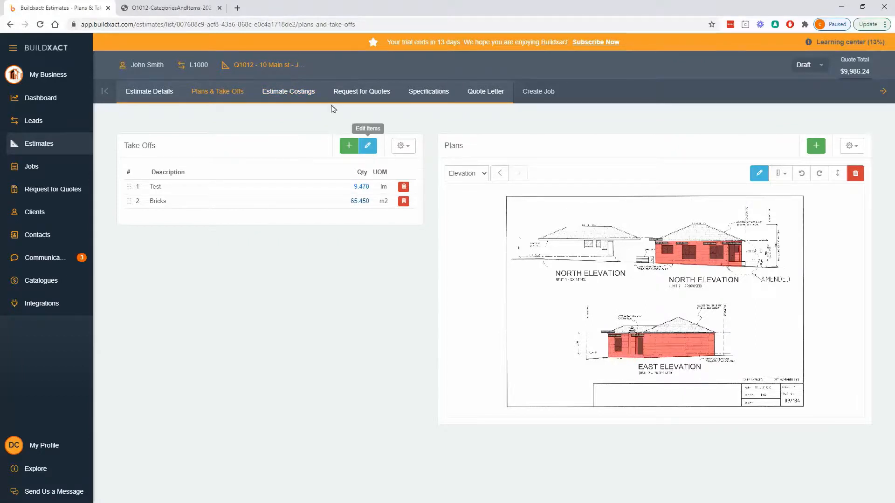
click(285, 95)
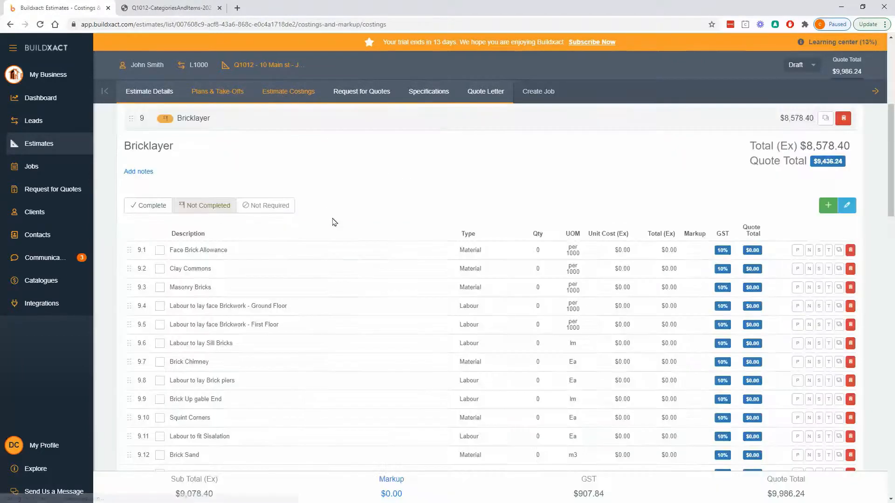